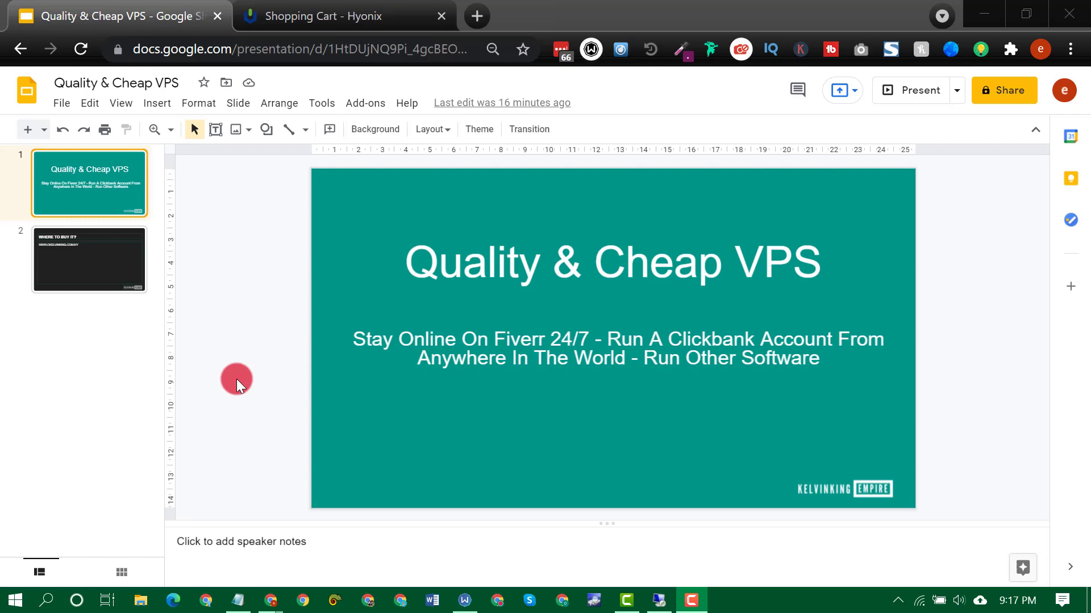
# In the remote session's Chrome, open the 'Why Paypal Shutdown My $50,000+ Account' video from the YouTube shortcut in a new tab
pyautogui.click(659, 601)
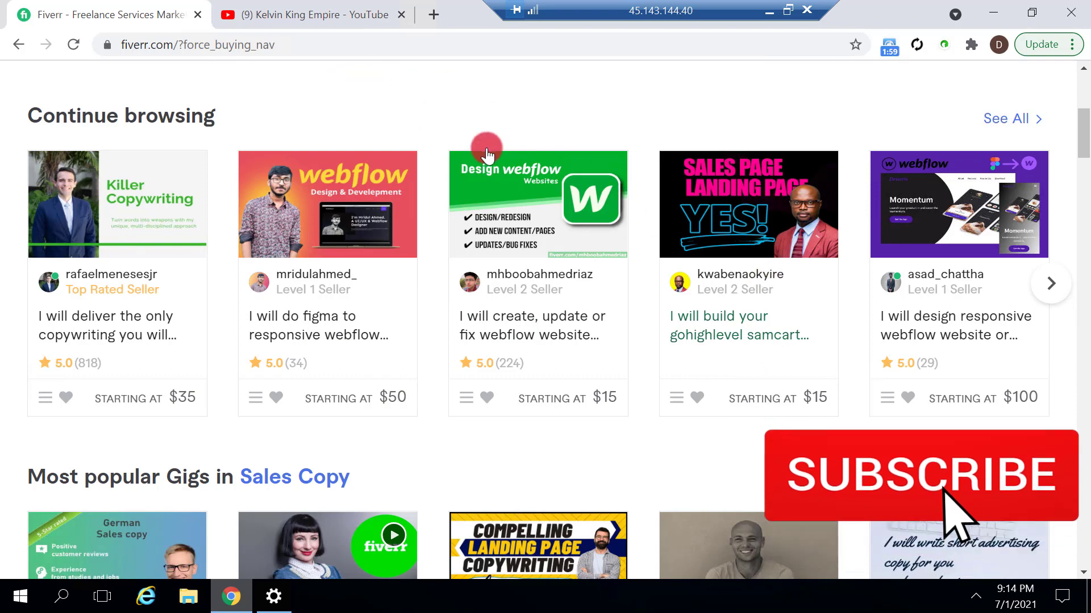
pyautogui.click(438, 15)
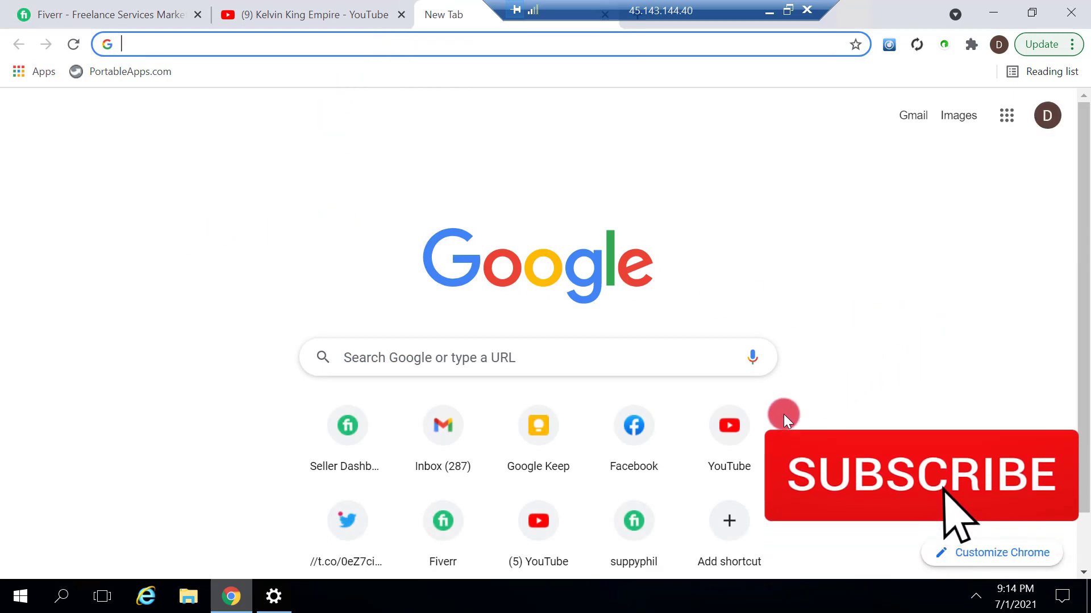
pyautogui.moveTo(730, 431)
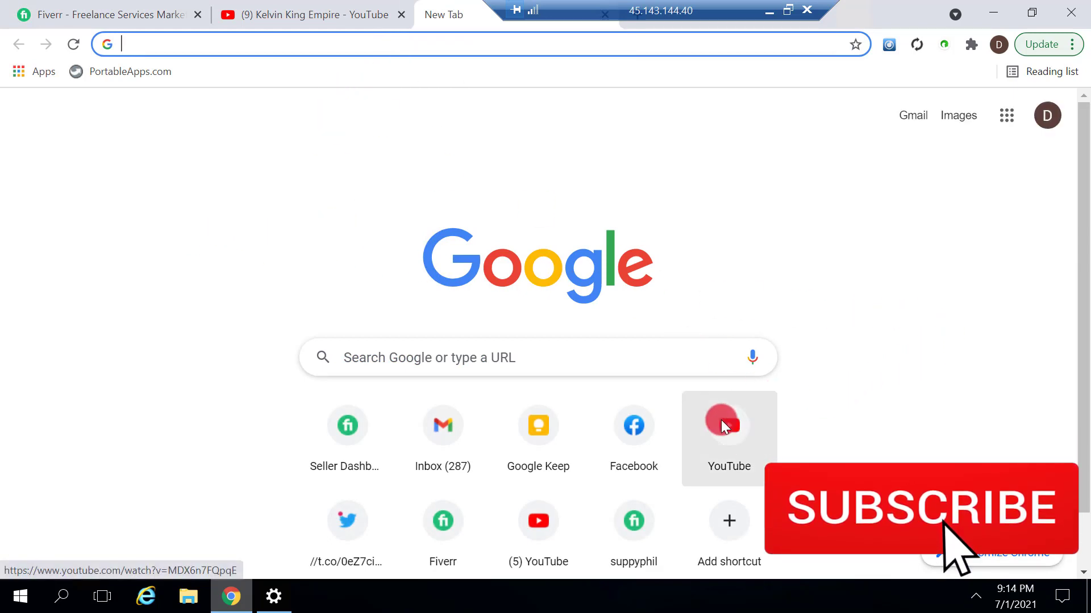
pyautogui.click(721, 423)
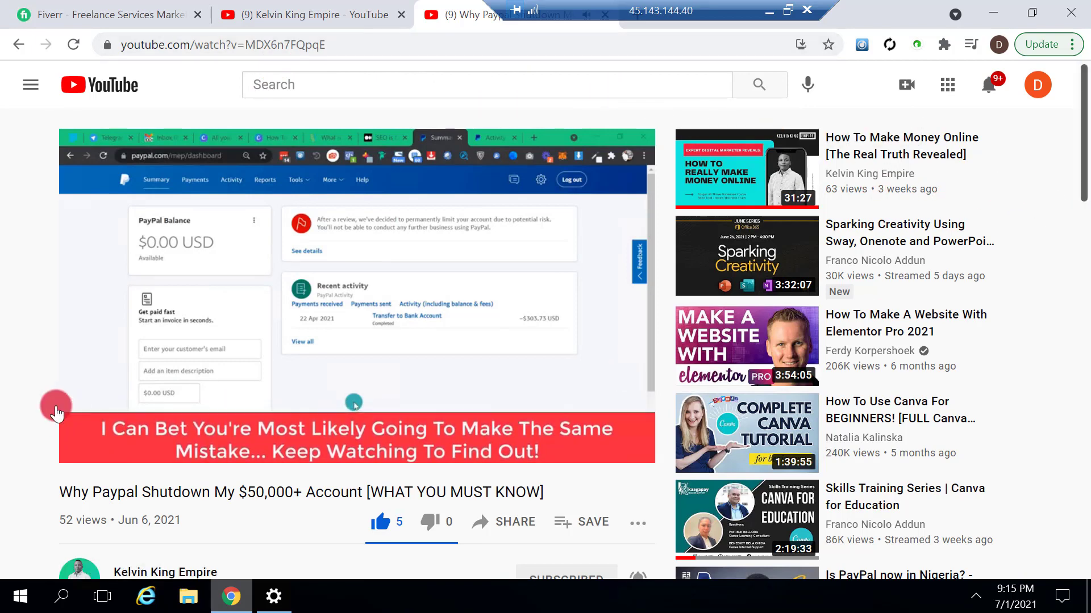
pyautogui.scroll(-3, 21, 396)
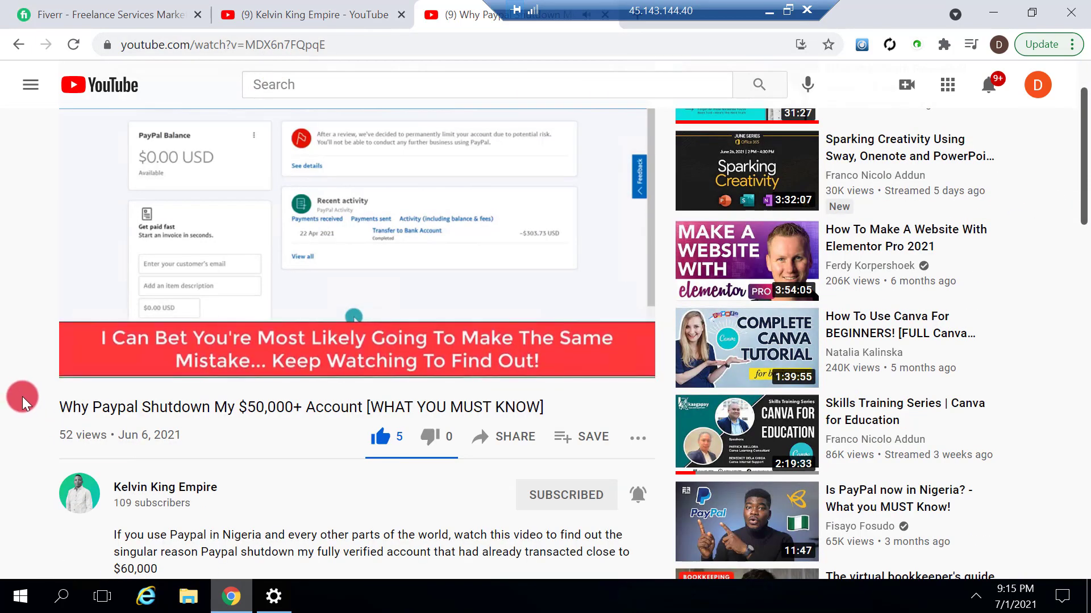
pyautogui.scroll(3, 19, 400)
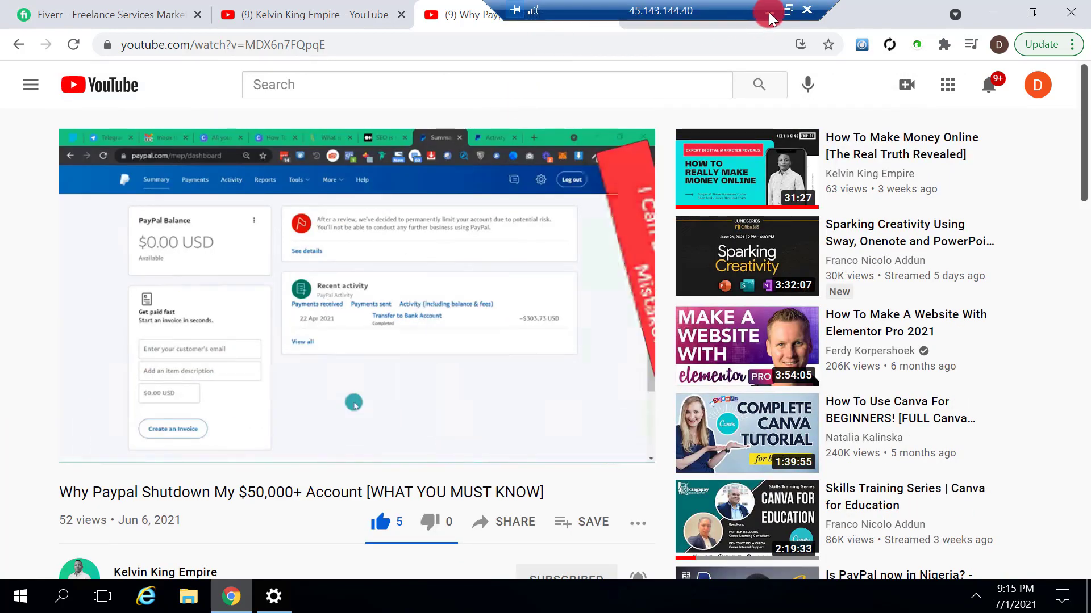
pyautogui.click(769, 11)
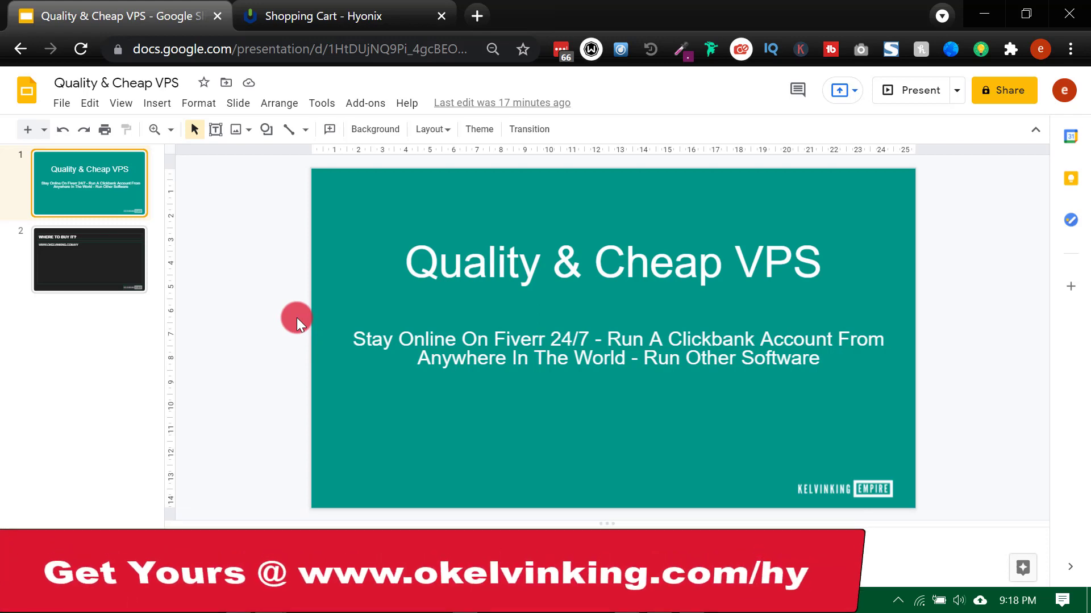
pyautogui.click(49, 263)
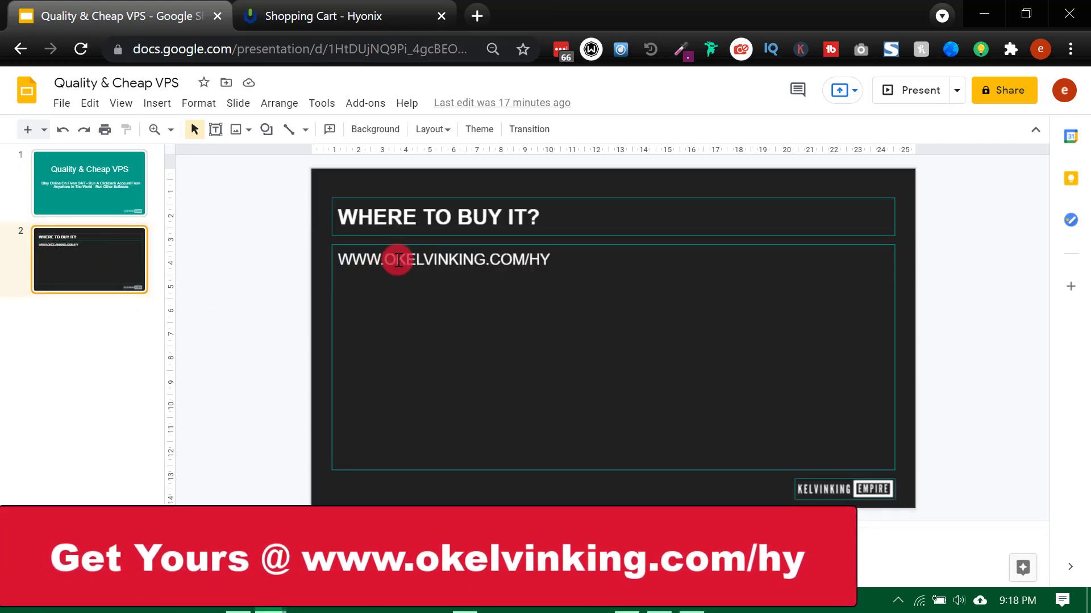
pyautogui.tripleClick(399, 260)
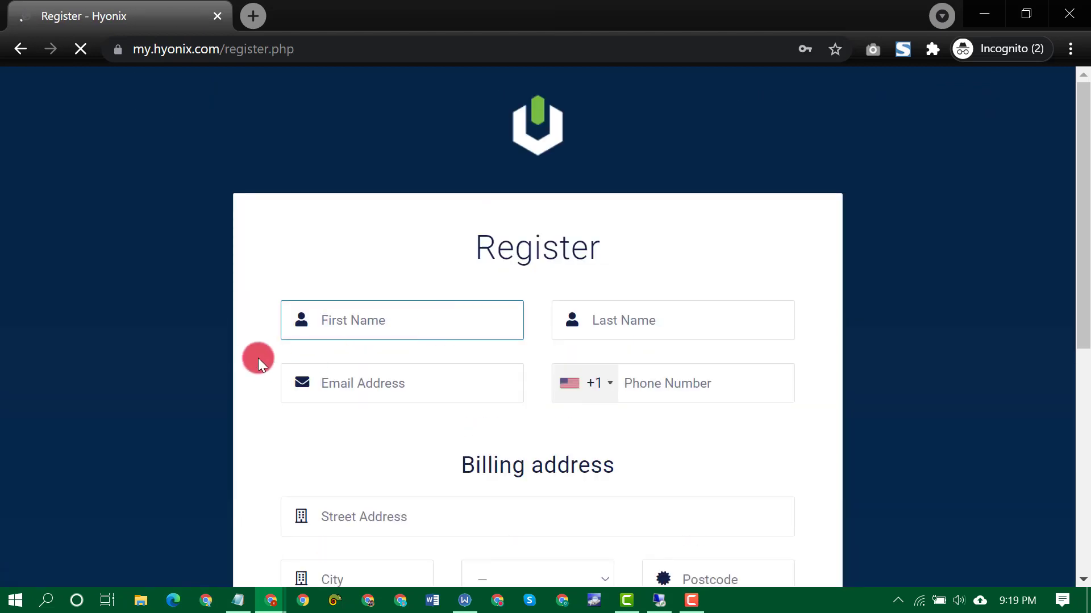
# Start the Hyonix registration form at First Name and look over its billing address and password sections
pyautogui.click(356, 323)
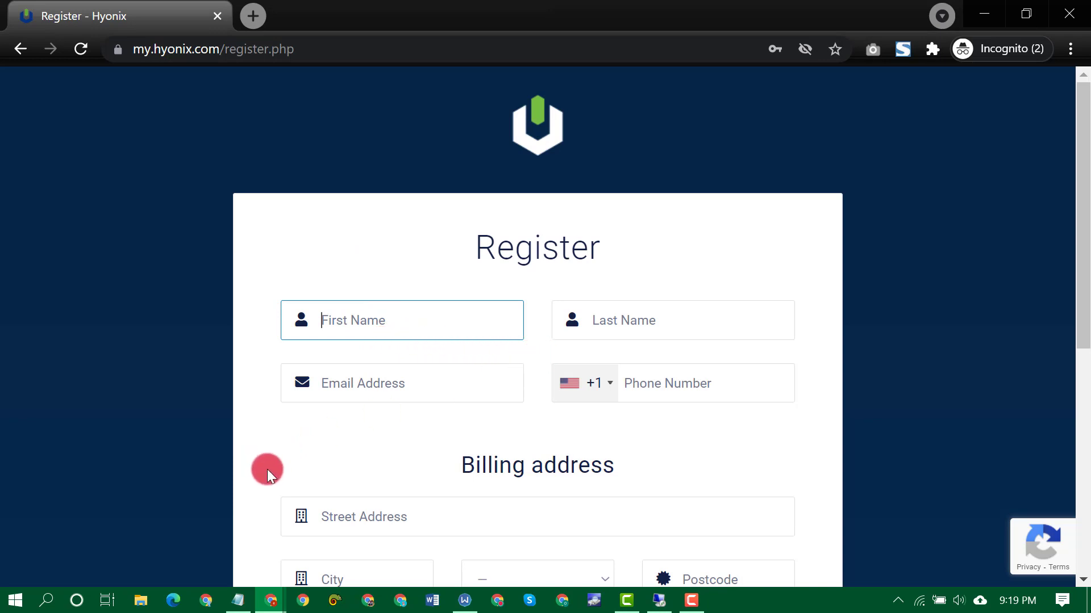
pyautogui.scroll(-5, 267, 470)
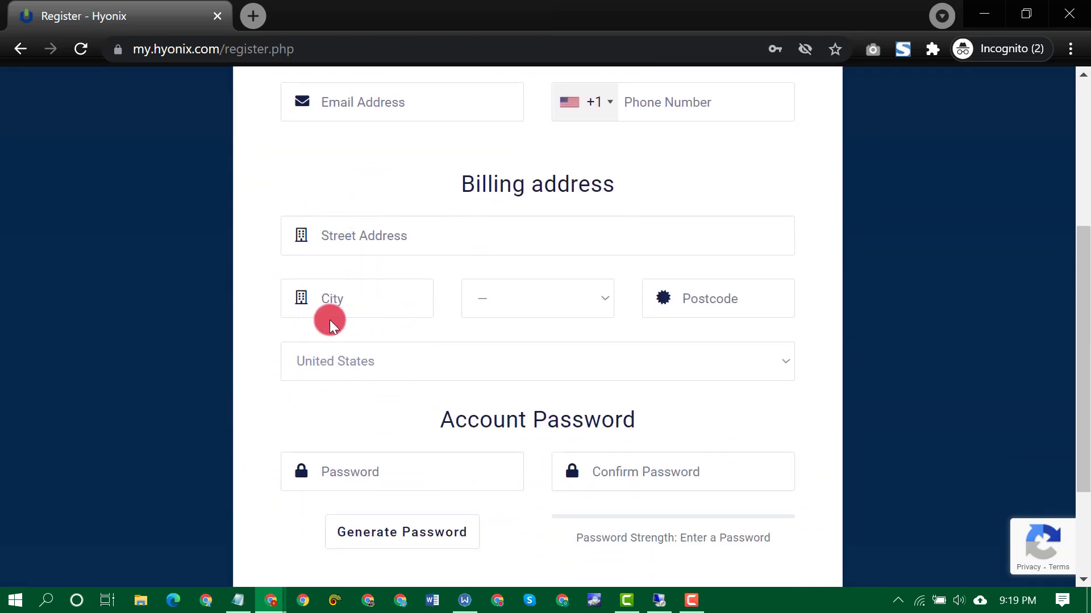
pyautogui.scroll(-3, 329, 319)
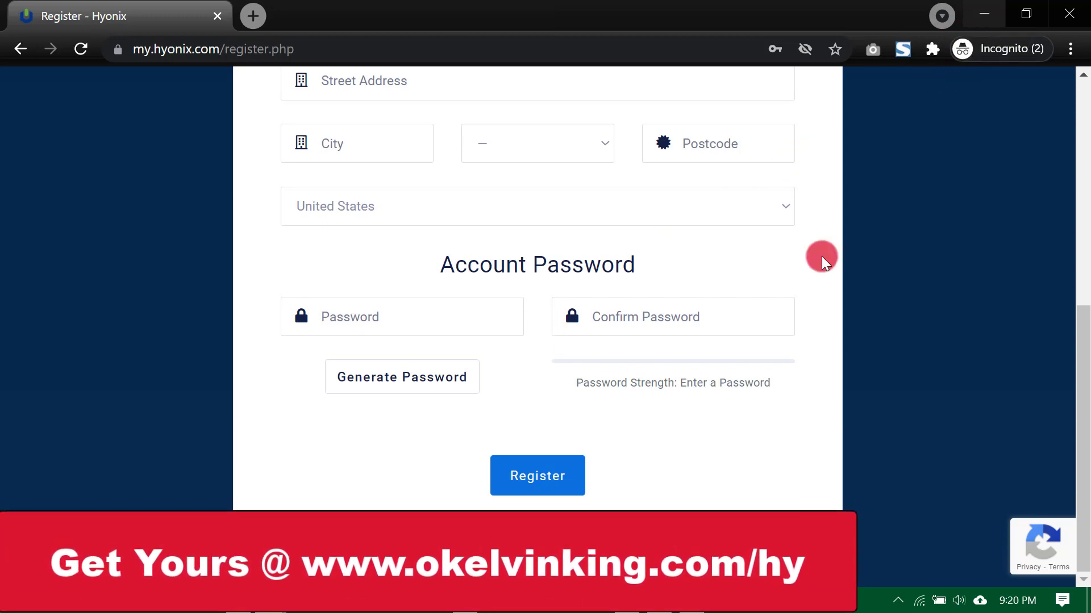
# Return to the Shopping Cart - Hyonix tab and bring up the server region list in Deploy new server
pyautogui.moveTo(272, 601)
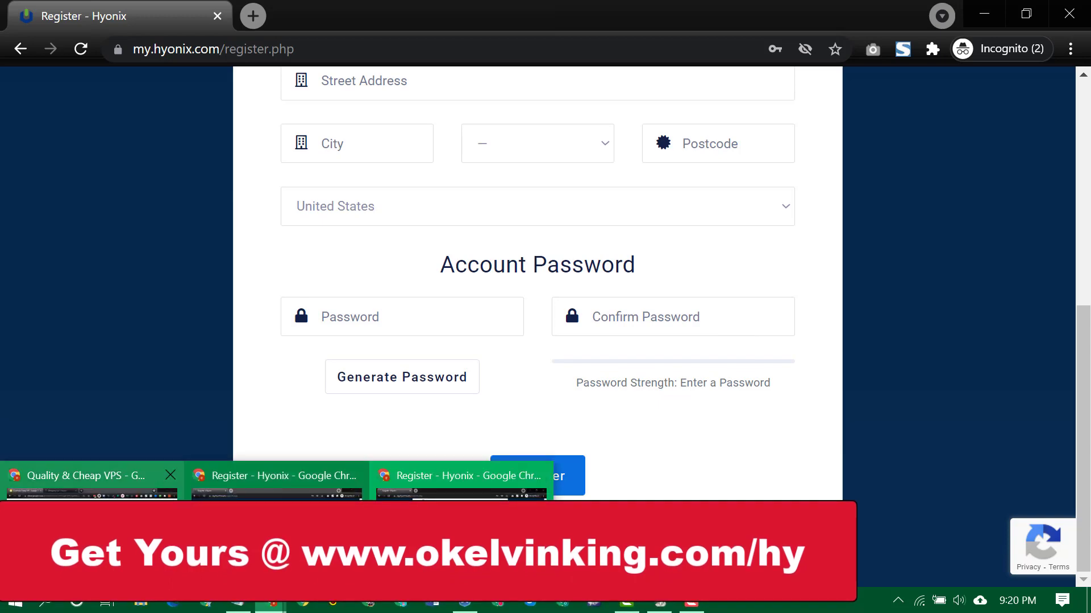
pyautogui.click(97, 483)
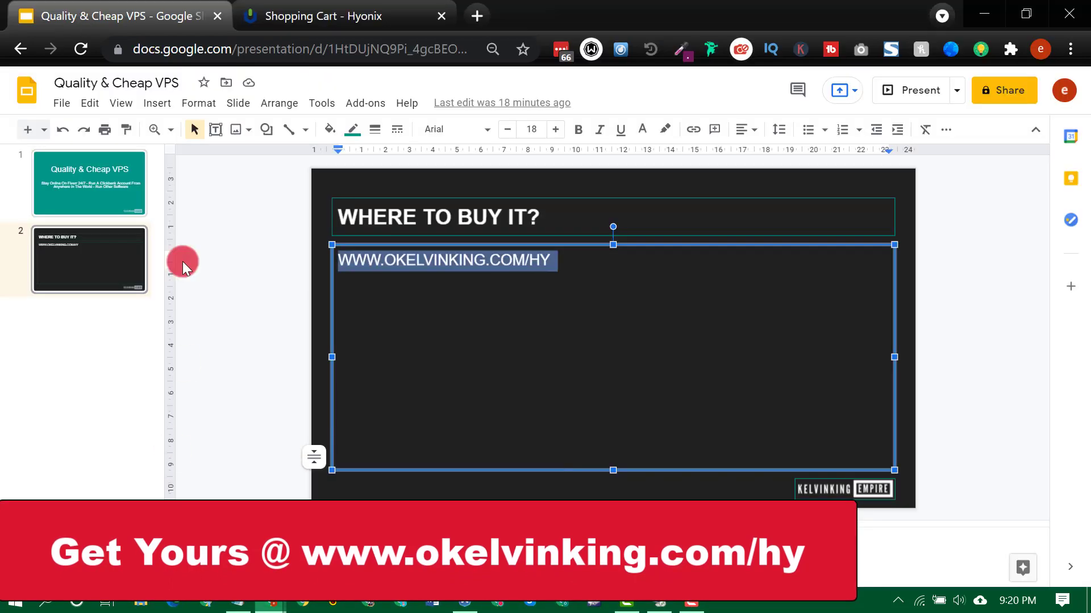
pyautogui.click(298, 22)
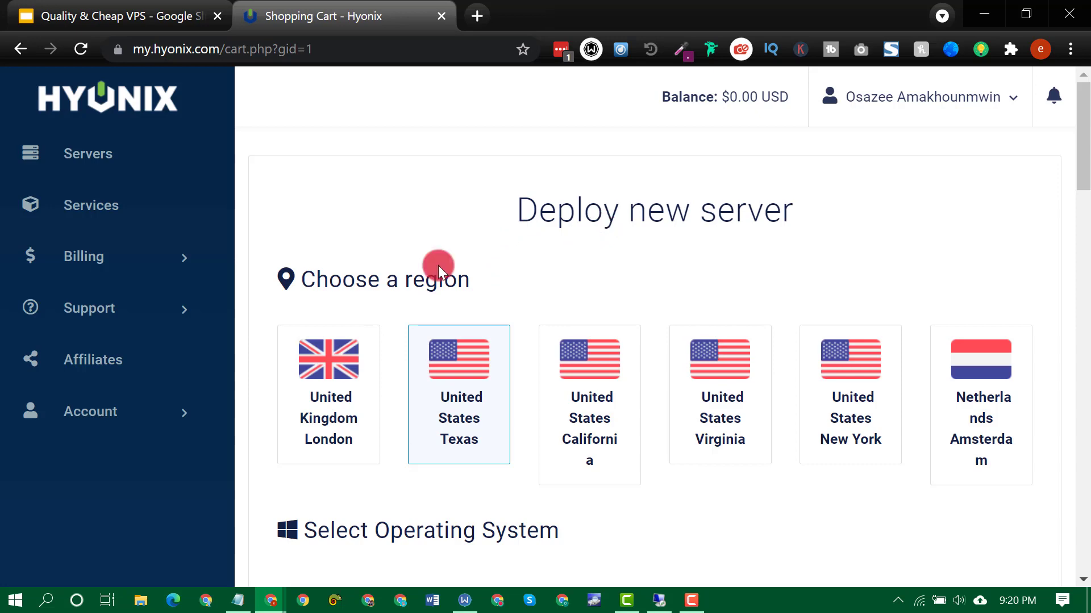
pyautogui.click(97, 154)
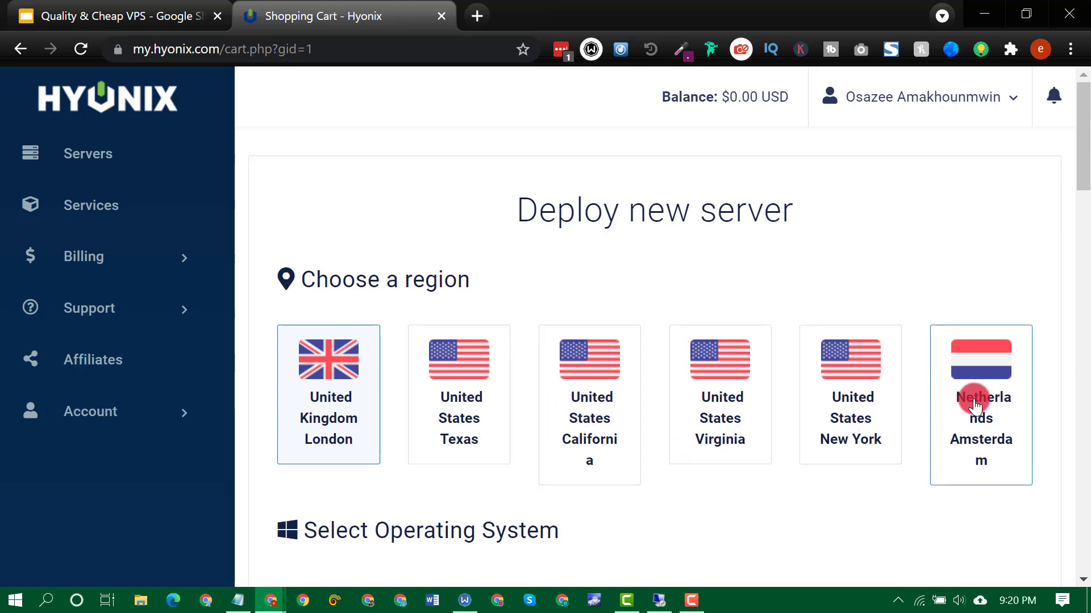
pyautogui.scroll(-3, 960, 406)
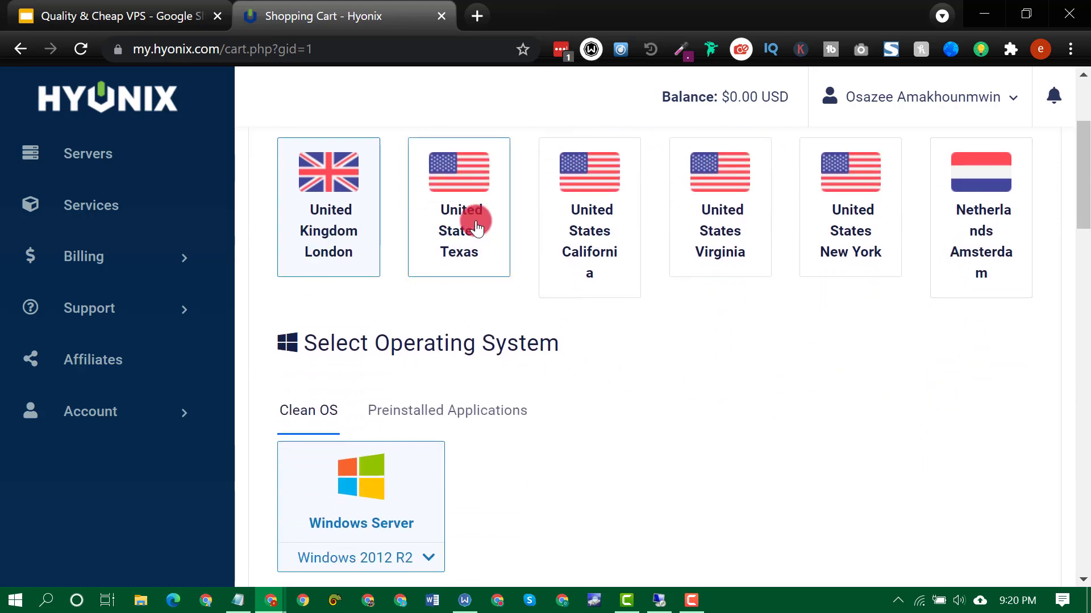
# Choose United States Texas as the region and Windows 2016 as the operating system
pyautogui.click(476, 229)
pyautogui.scroll(-1, 592, 331)
pyautogui.scroll(-4, 592, 325)
pyautogui.click(371, 279)
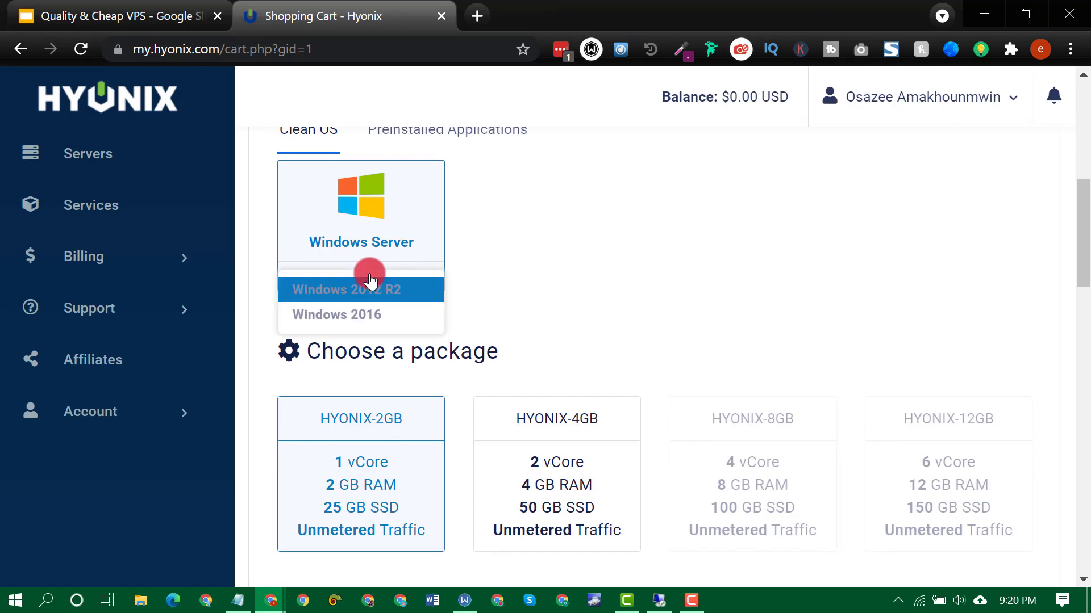
pyautogui.click(365, 314)
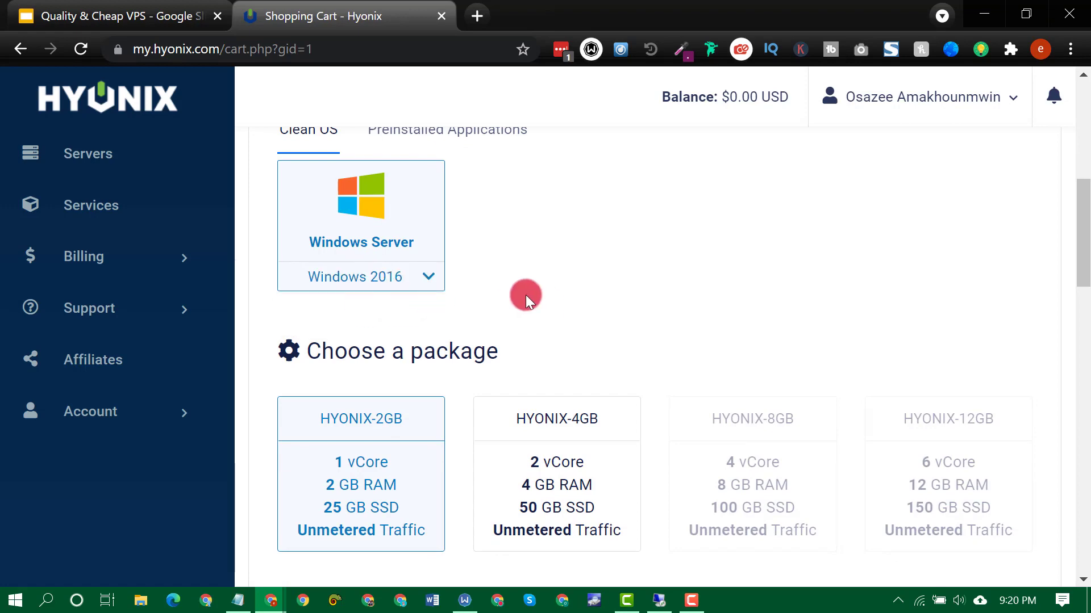
# Leave HYONIX-2GB on MONTHLY billing at $6.50 and continue down to the Finalize section
pyautogui.scroll(-2, 495, 290)
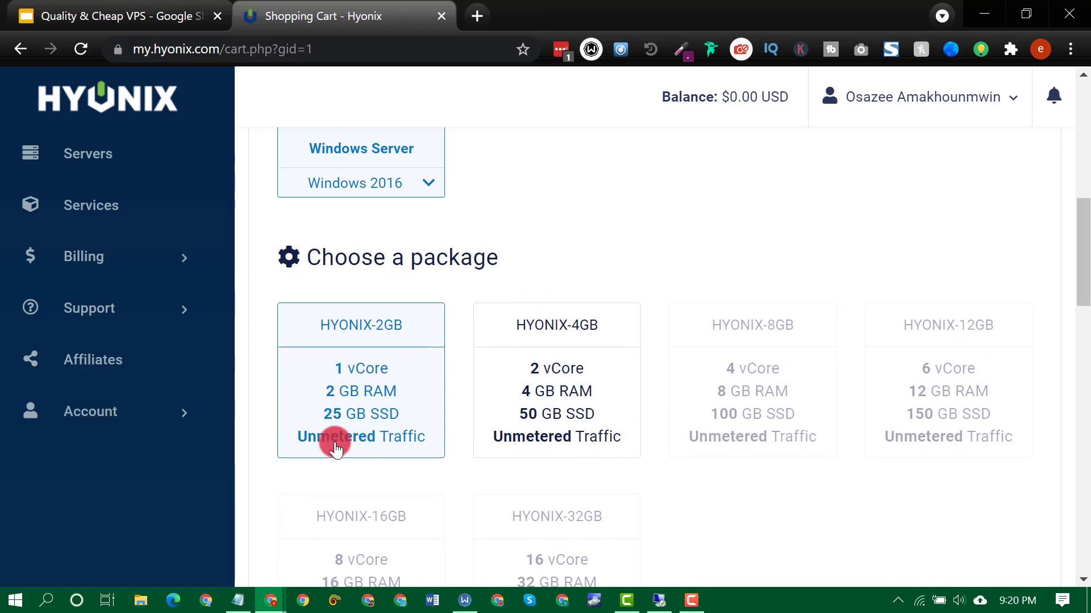
pyautogui.scroll(-8, 409, 433)
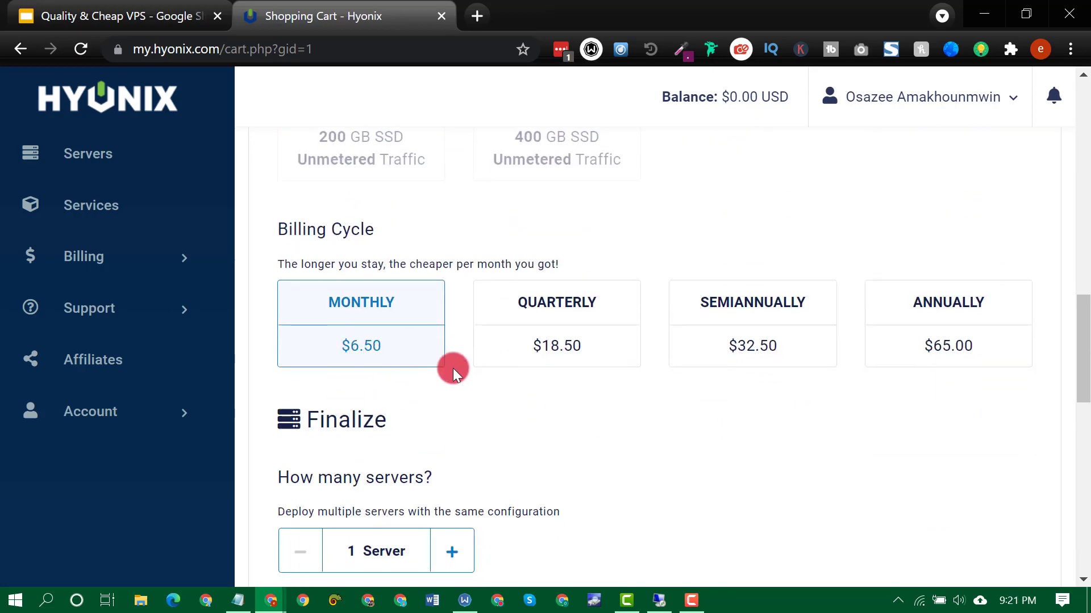
pyautogui.scroll(-5, 472, 363)
pyautogui.scroll(3, 488, 361)
pyautogui.scroll(15, 489, 360)
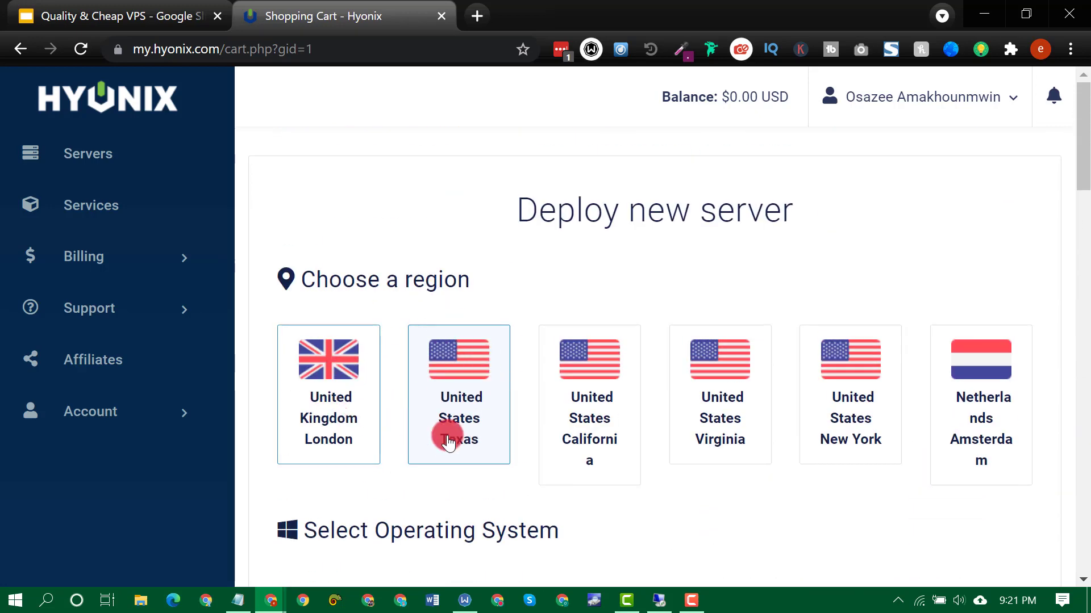
pyautogui.scroll(-6, 522, 441)
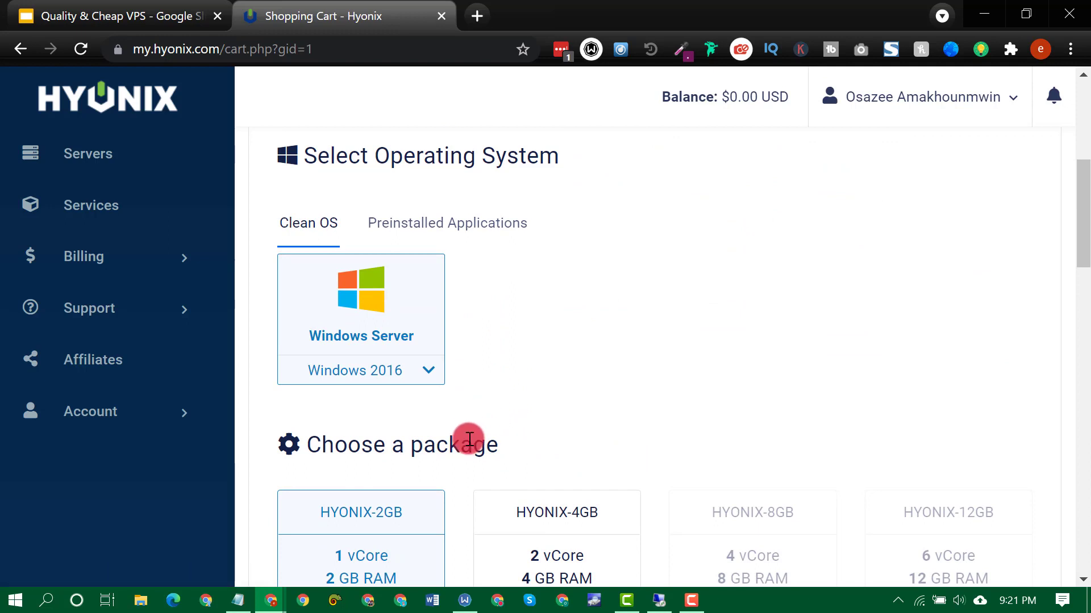
pyautogui.scroll(-2, 469, 439)
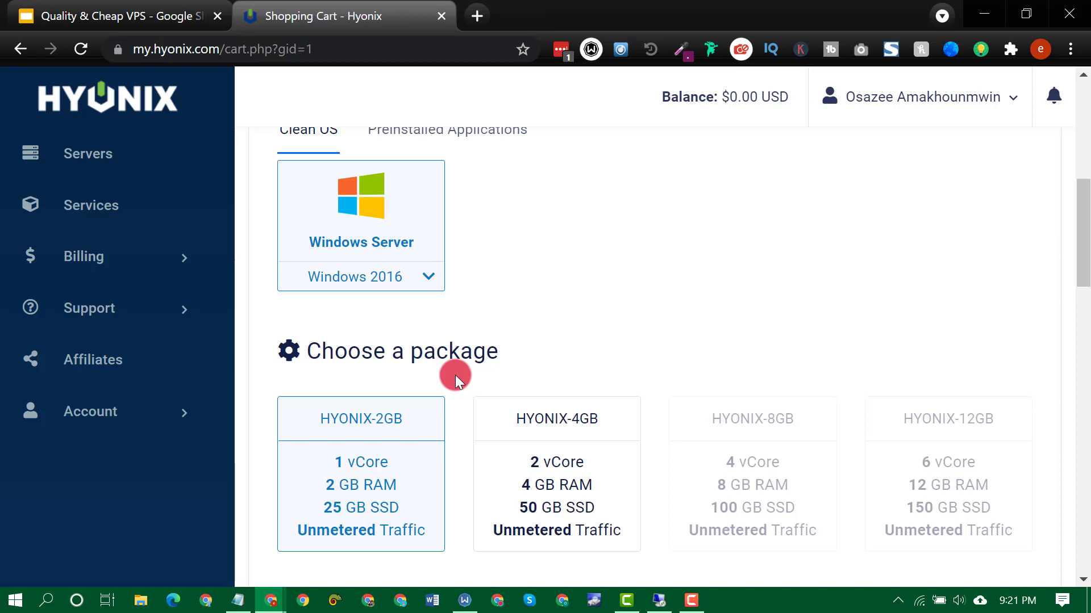
pyautogui.scroll(-5, 455, 375)
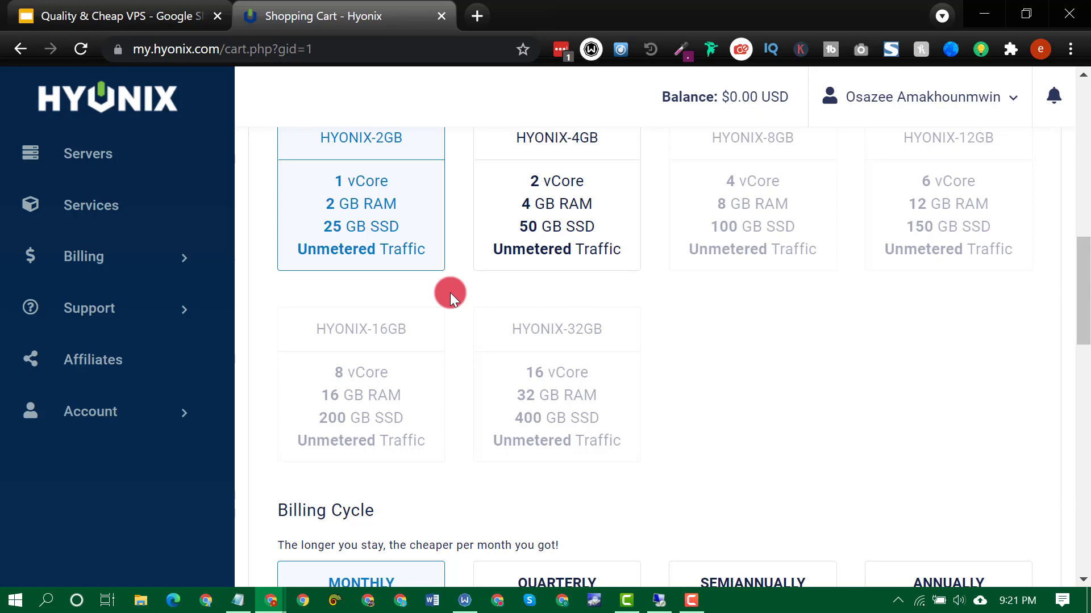
pyautogui.scroll(2, 508, 269)
pyautogui.scroll(-5, 461, 325)
pyautogui.scroll(-2, 462, 327)
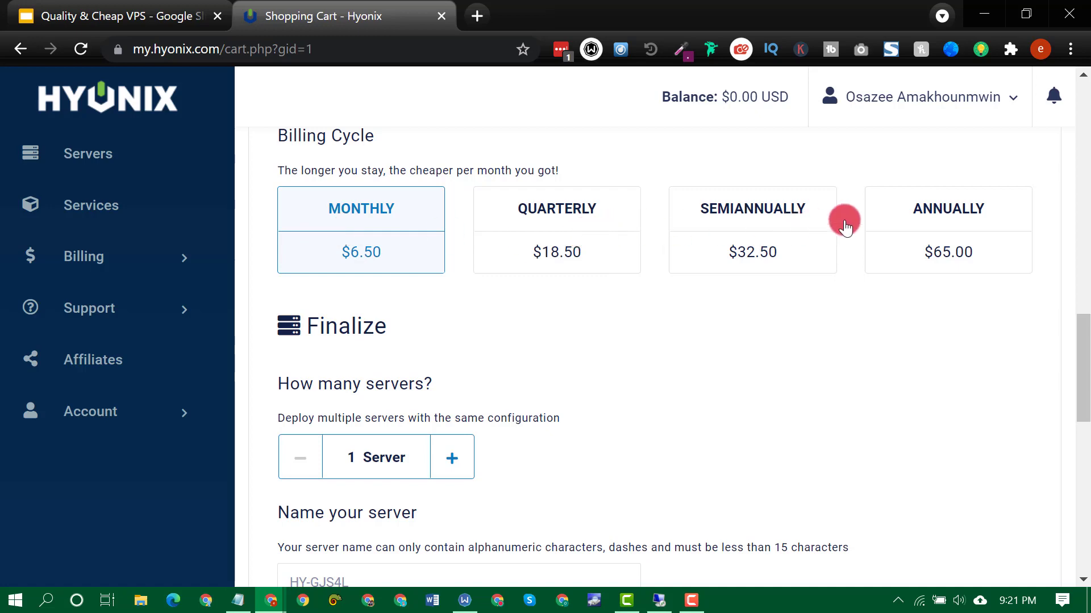
pyautogui.scroll(-3, 577, 291)
pyautogui.scroll(-2, 577, 291)
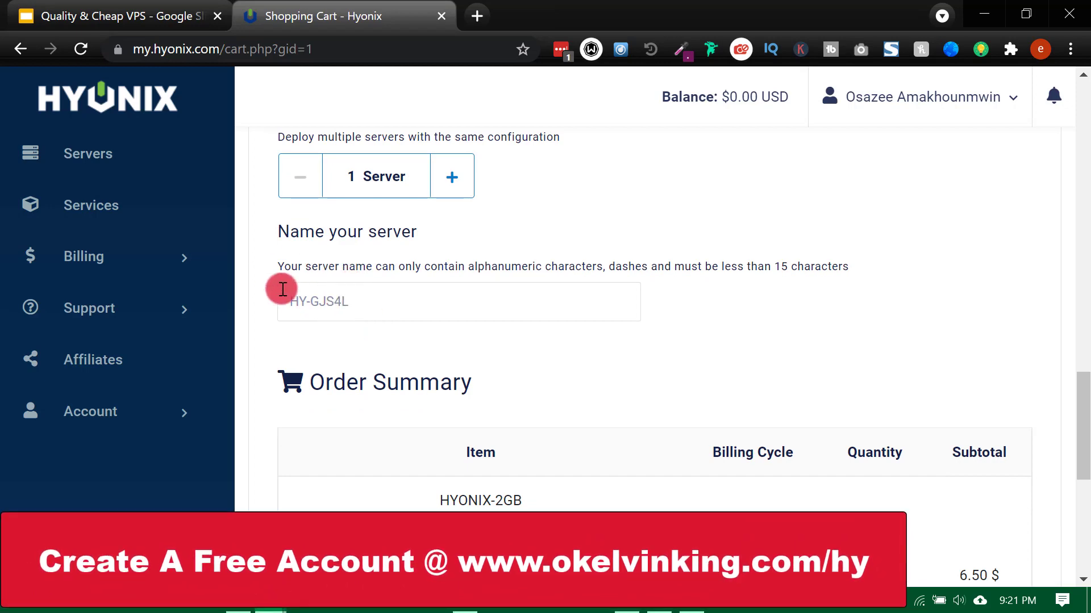
# Replace the default server name with 'clickbankserver'
pyautogui.click(371, 310)
pyautogui.hotkey('ctrl', 'a')
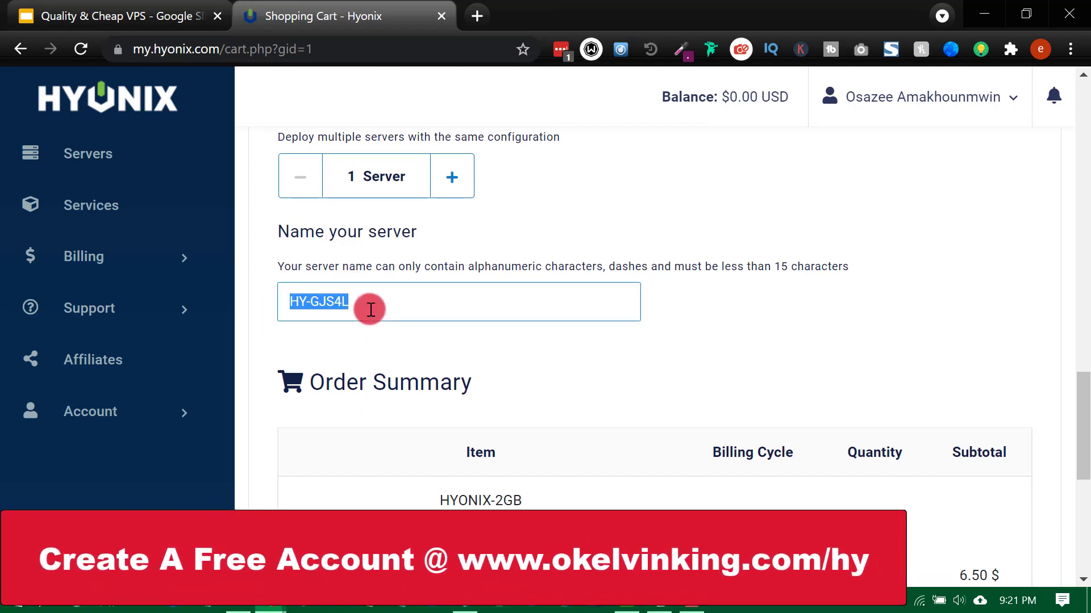
pyautogui.write('click')
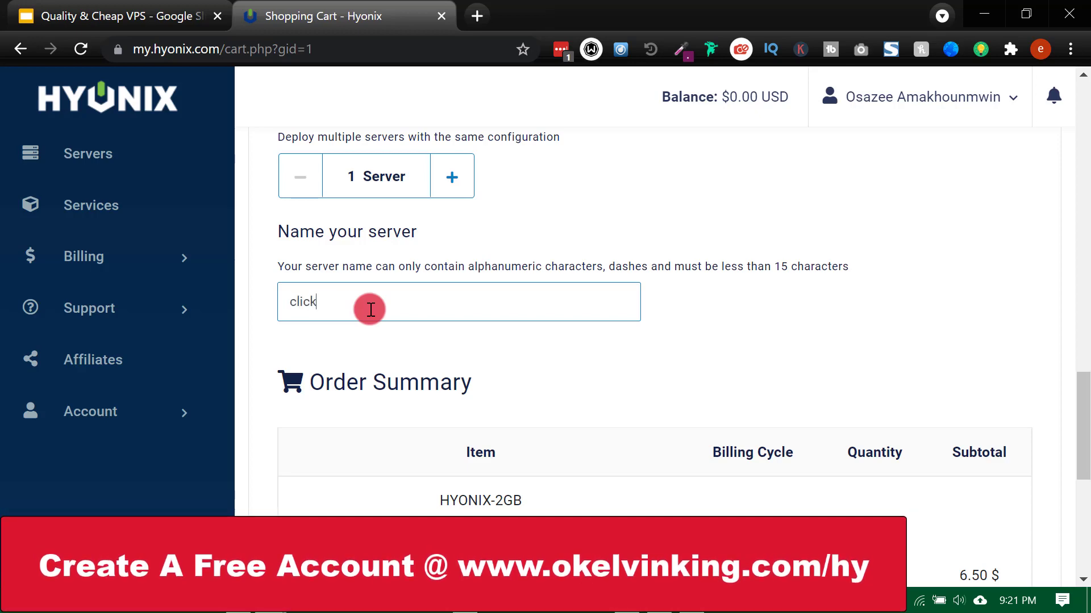
pyautogui.write('bankserver')
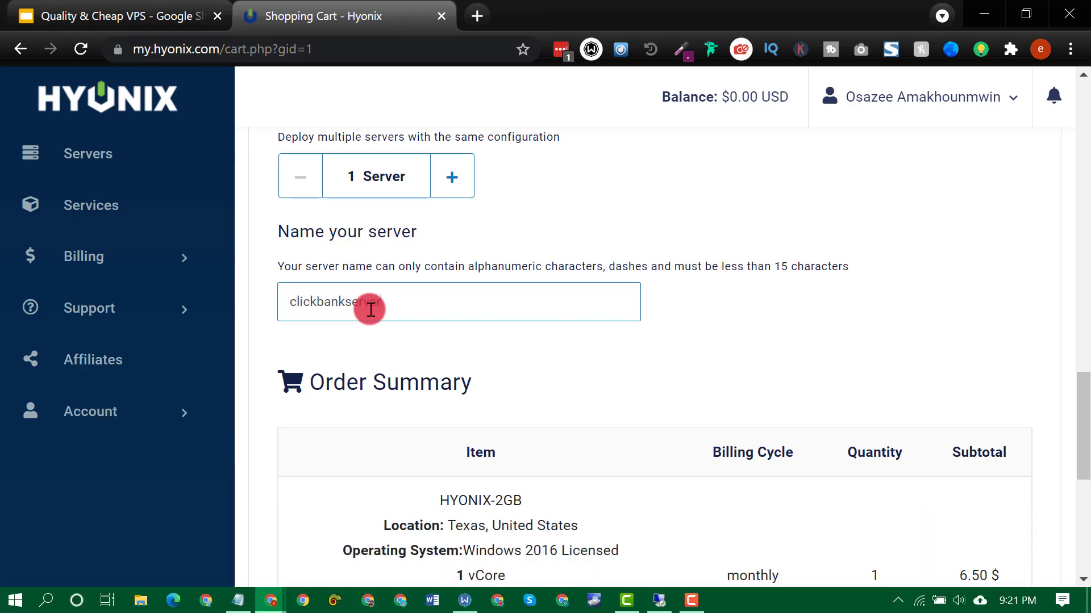
pyautogui.click(400, 371)
# Agree to the Terms of Service, privacy policy and acceptable use policy
pyautogui.scroll(-5, 449, 320)
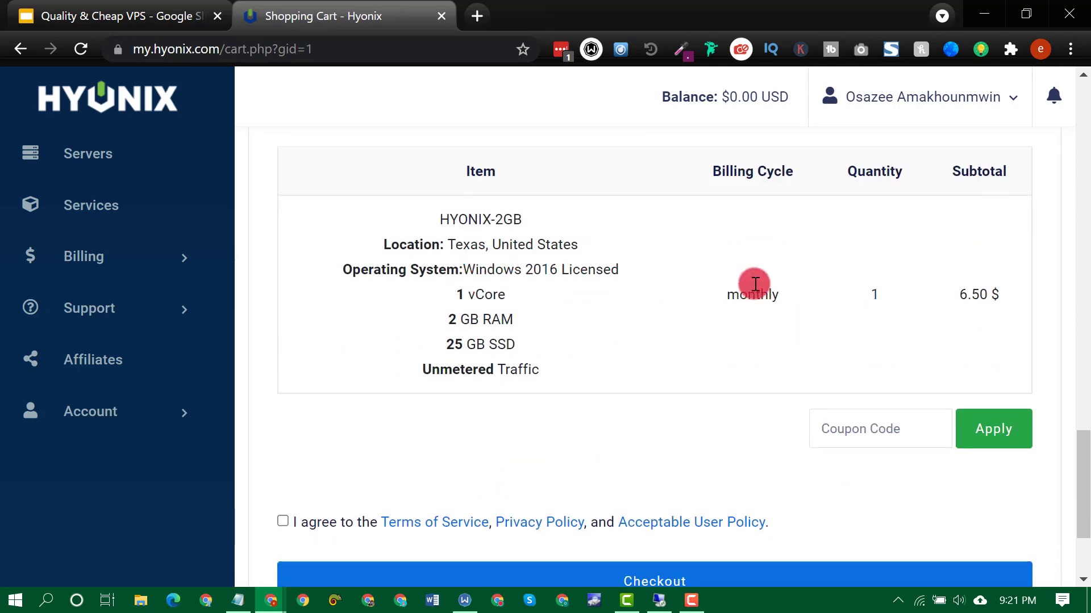
pyautogui.scroll(-3, 683, 313)
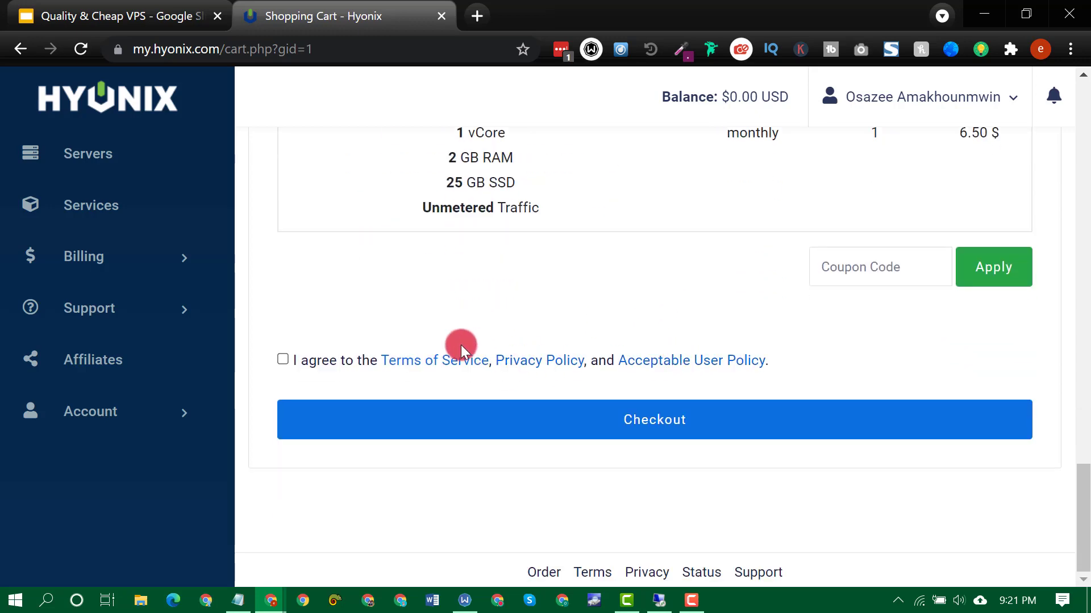
pyautogui.click(283, 360)
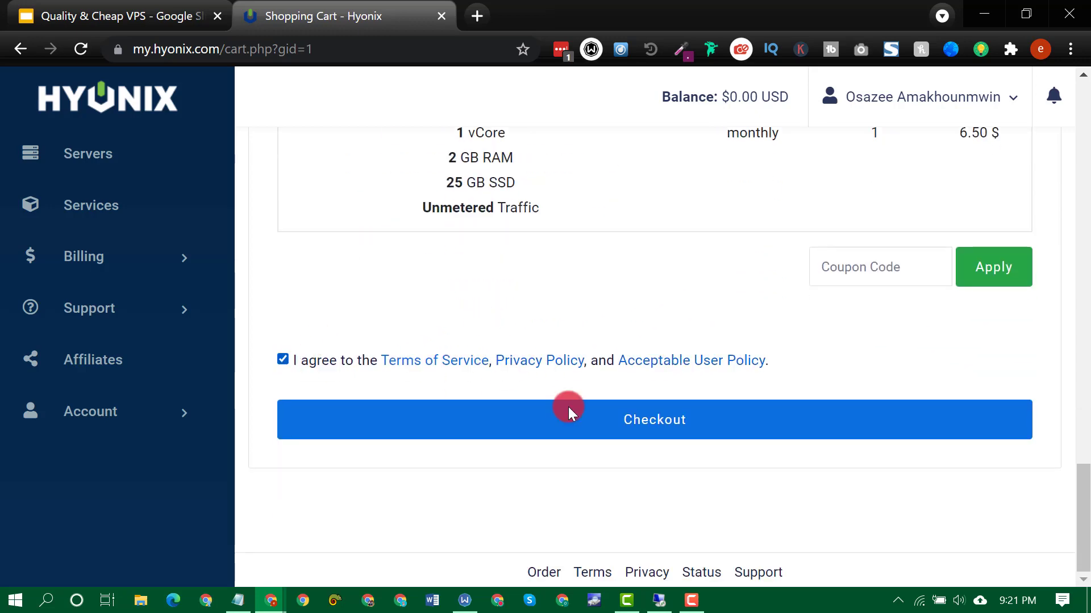
pyautogui.click(652, 424)
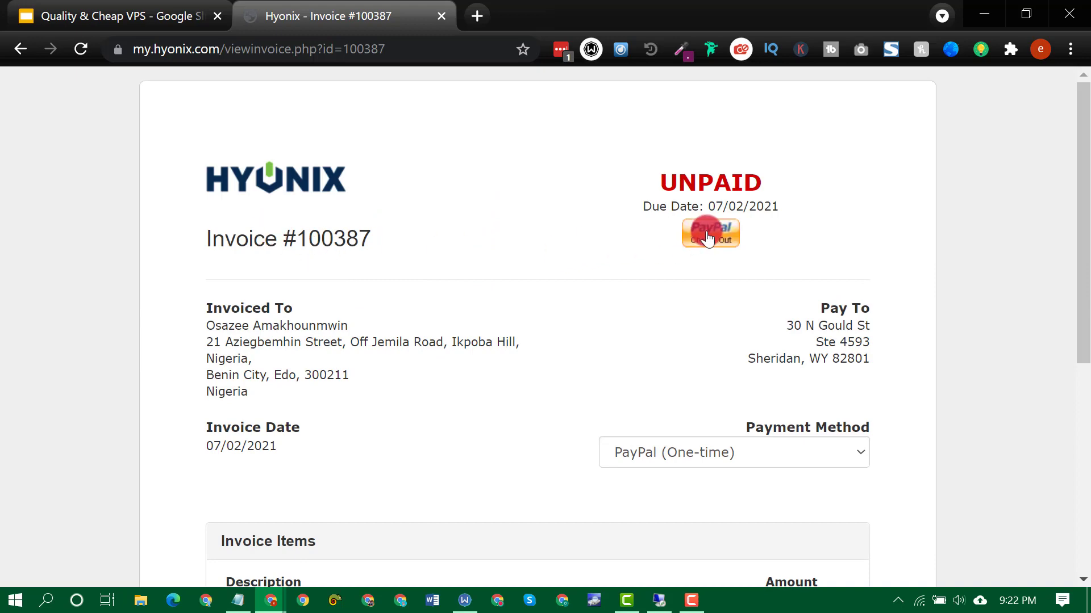
pyautogui.scroll(-7, 615, 289)
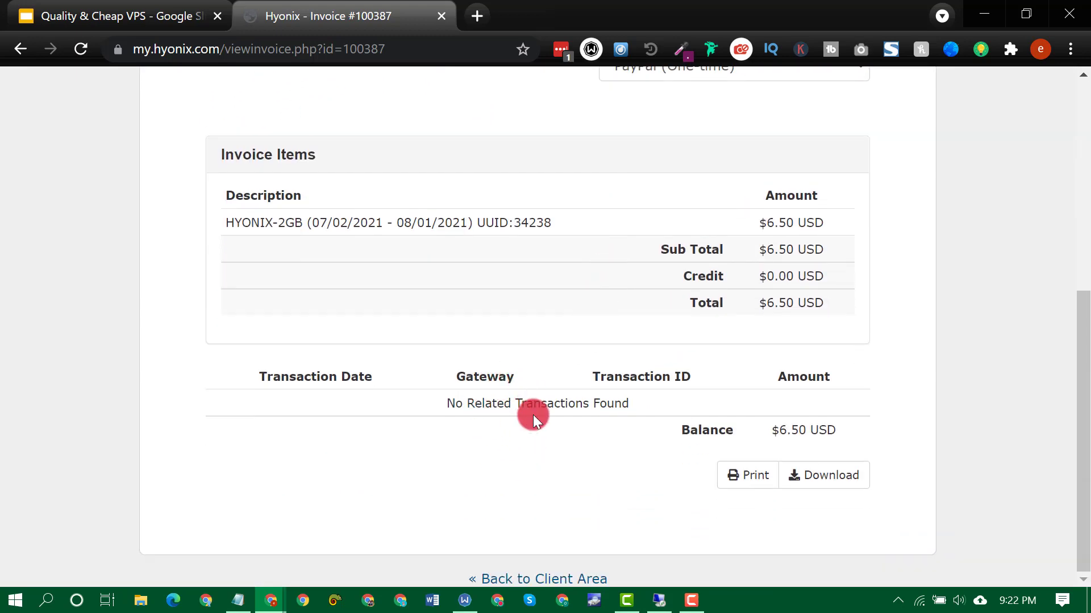
pyautogui.scroll(7, 539, 409)
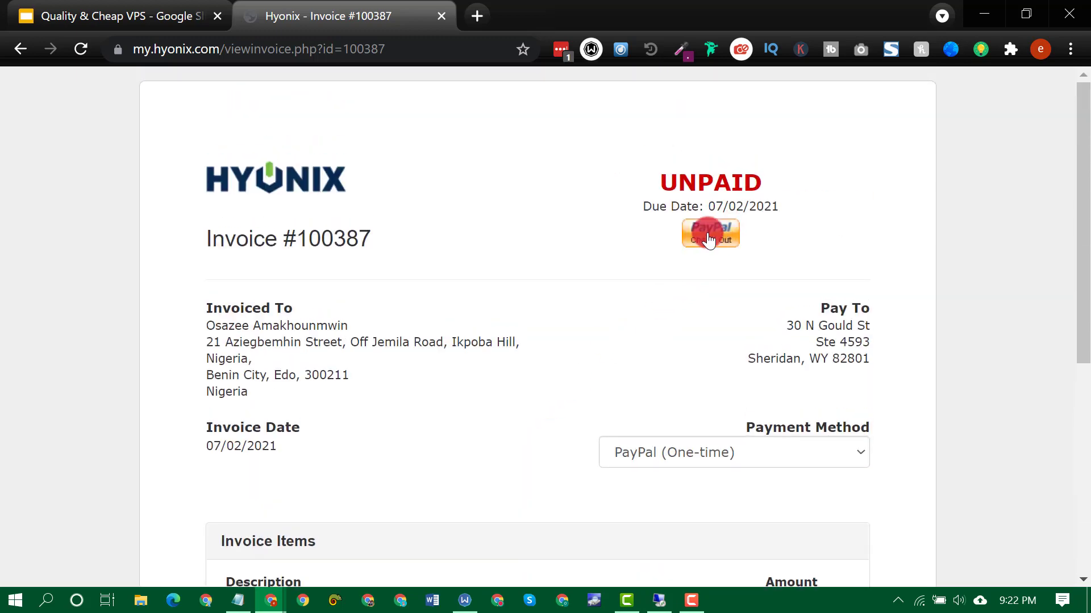
pyautogui.scroll(-3, 568, 347)
# Keep PayPal (One-time) as the invoice's payment method
pyautogui.click(673, 260)
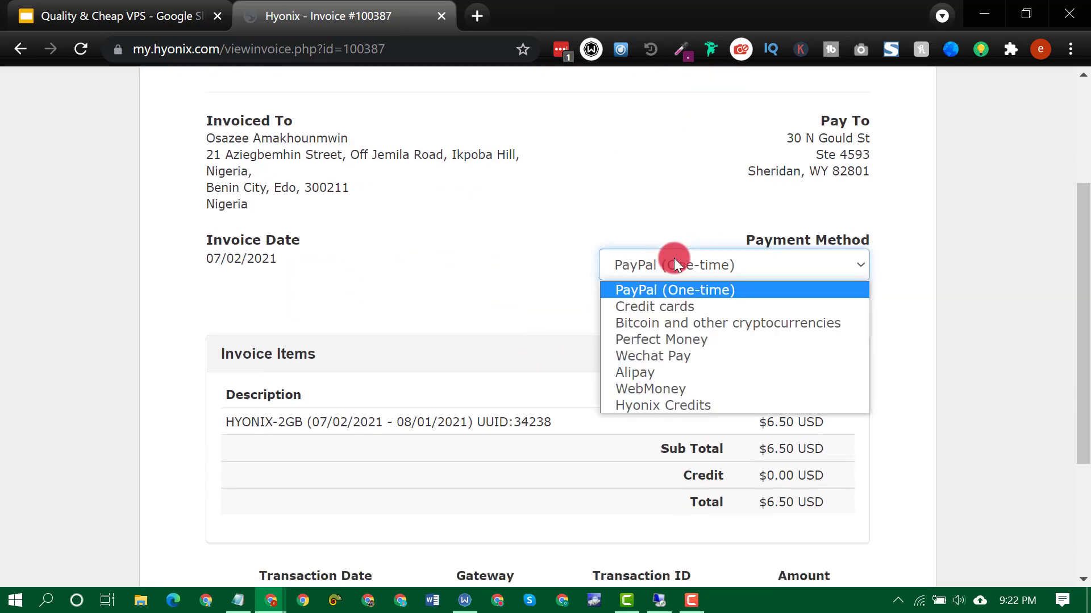
pyautogui.click(572, 265)
pyautogui.scroll(3, 581, 305)
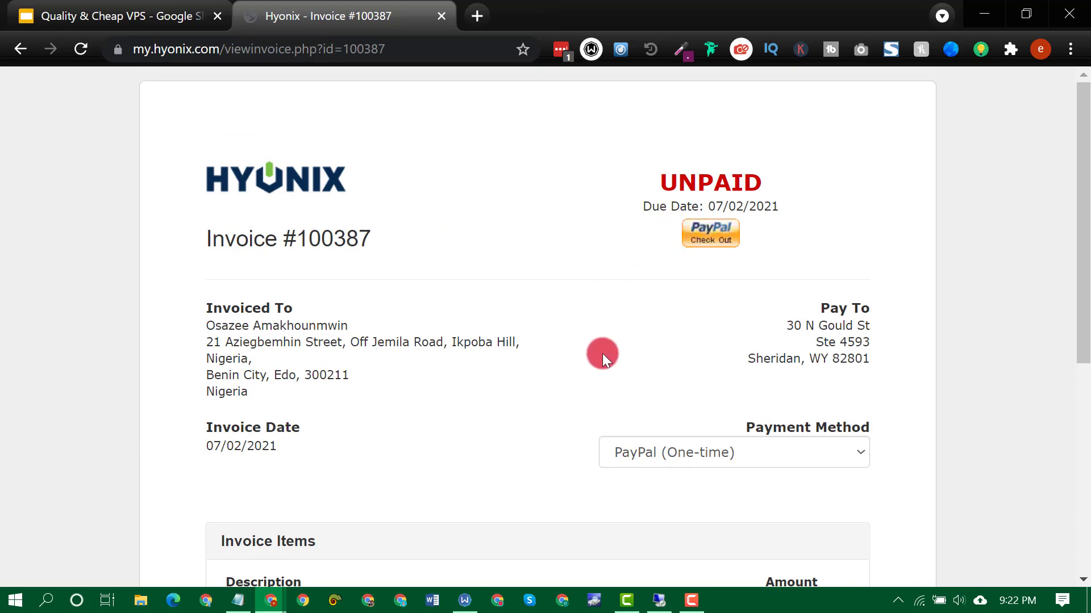
pyautogui.scroll(-3, 598, 356)
pyautogui.click(676, 271)
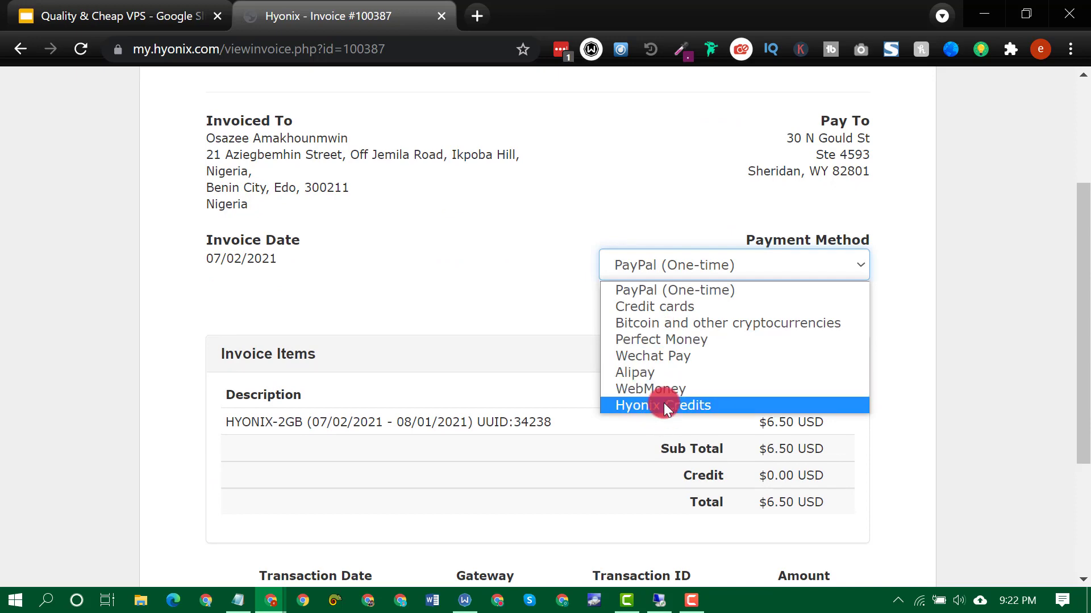
pyautogui.scroll(3, 452, 305)
pyautogui.scroll(-3, 625, 330)
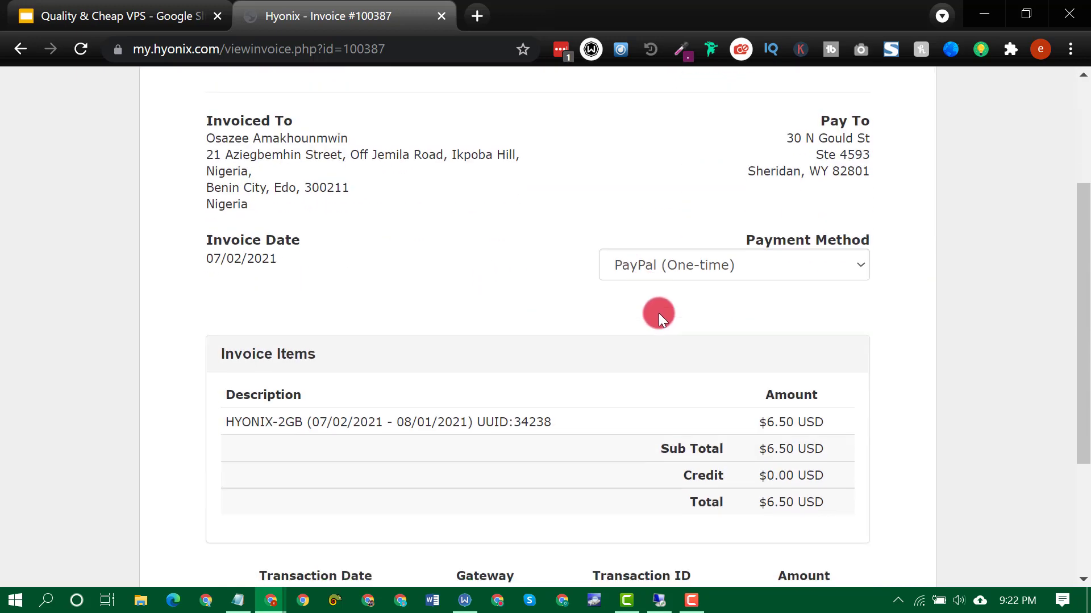
pyautogui.scroll(3, 755, 249)
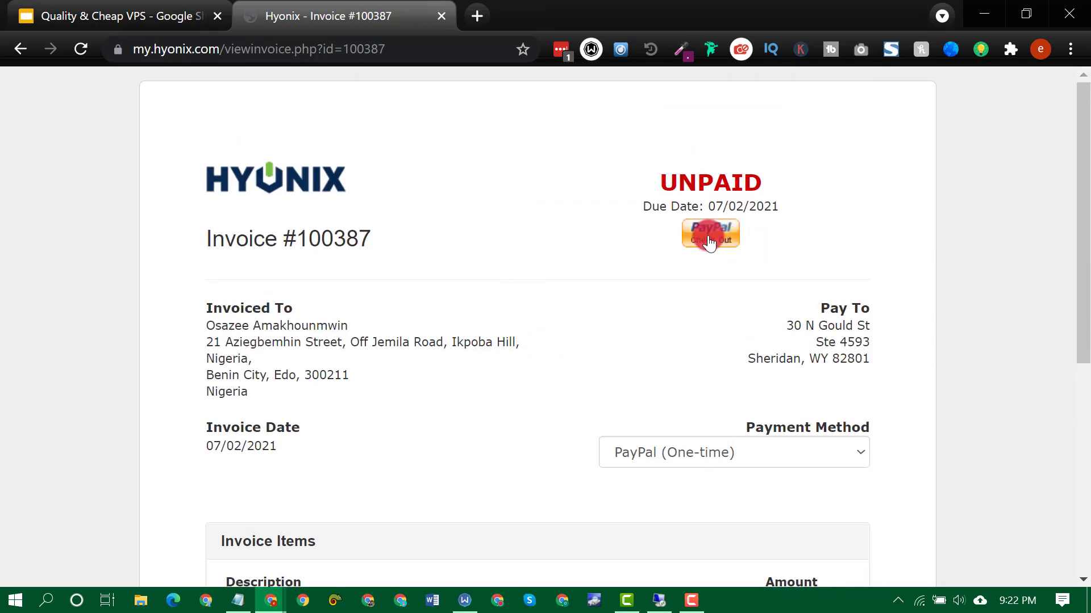
pyautogui.scroll(-3, 526, 329)
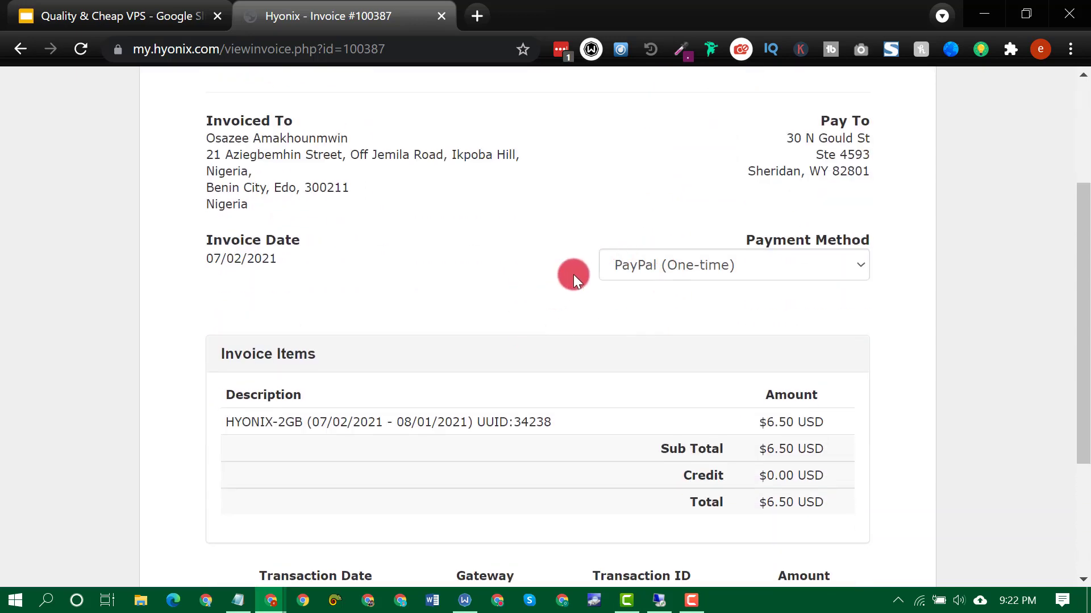
pyautogui.scroll(3, 565, 275)
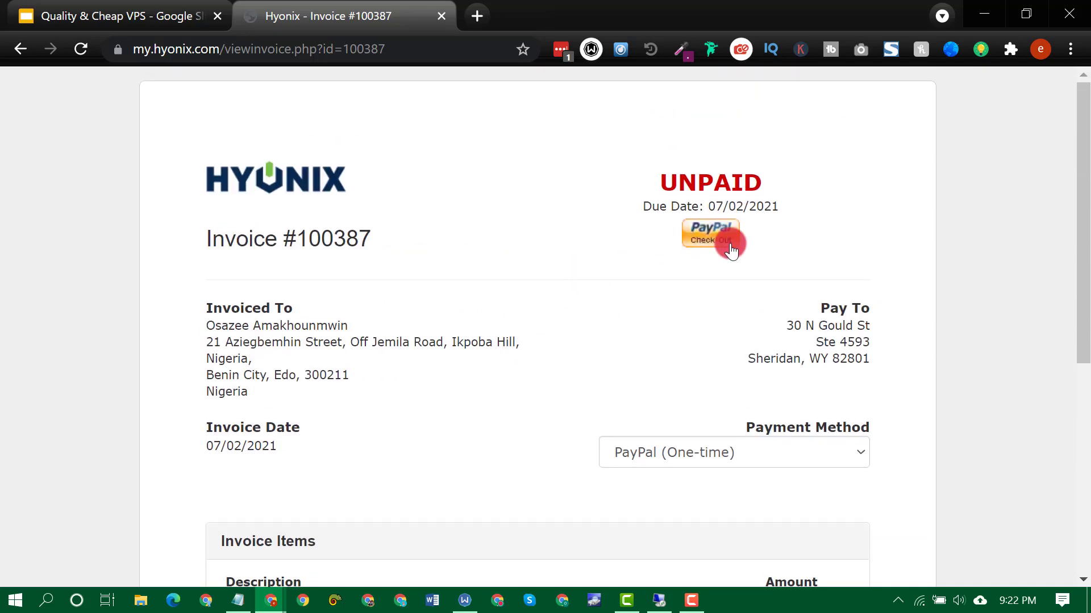
# Pay the $6.50 invoice via PayPal Check Out and wait for the PayPal sign-in page
pyautogui.click(707, 242)
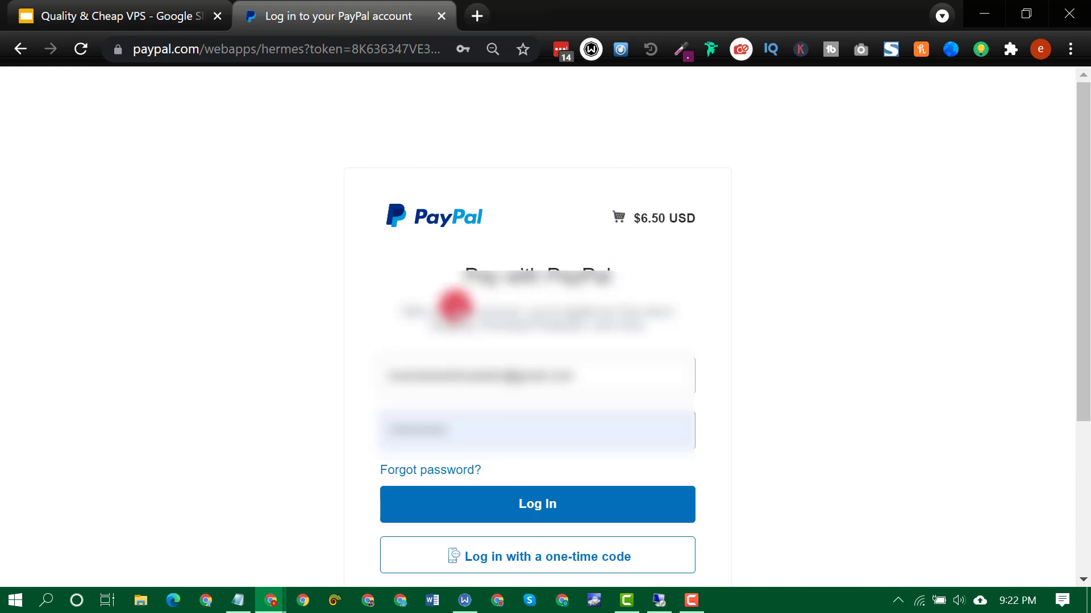
pyautogui.scroll(-2, 360, 335)
pyautogui.scroll(2, 357, 322)
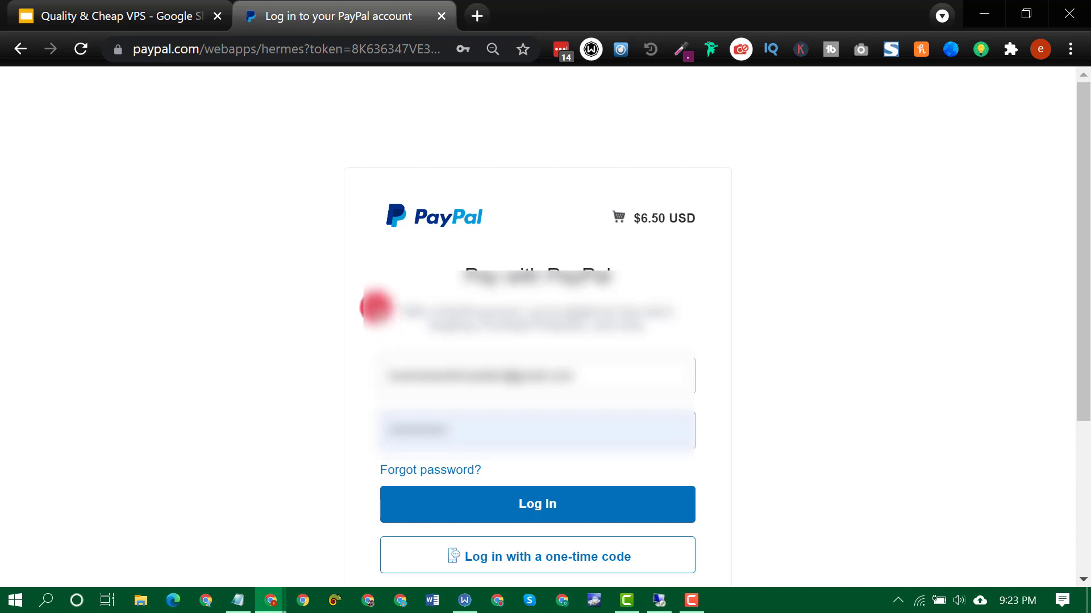
pyautogui.scroll(-4, 375, 307)
pyautogui.scroll(4, 372, 310)
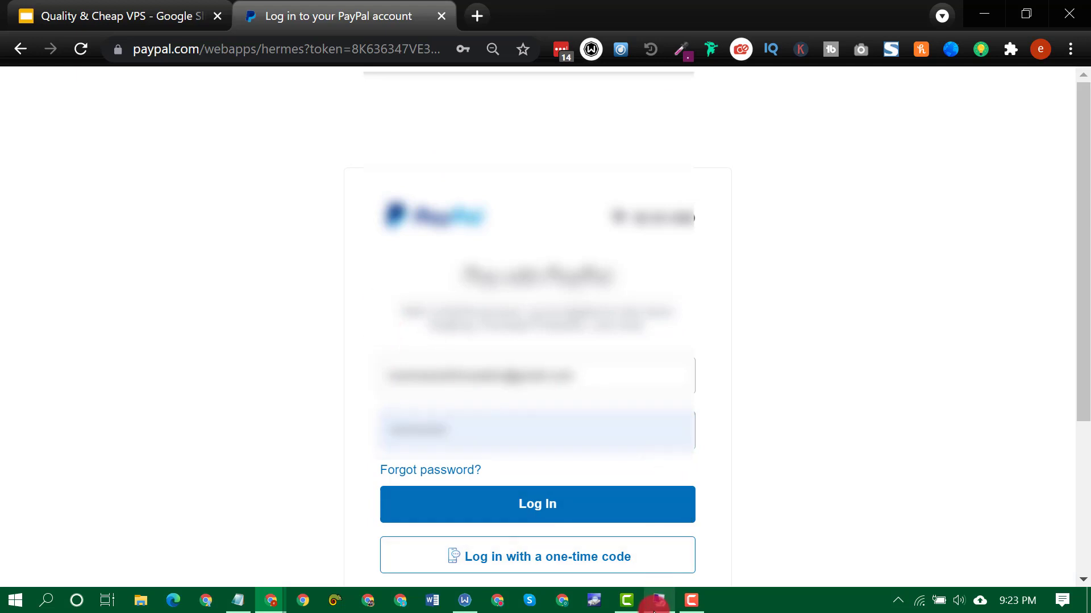
# On the remote VPS, confirm Windows Server 2016 Datacenter with 2.00 GB RAM, then close the Settings window
pyautogui.moveTo(652, 591)
pyautogui.click(644, 547)
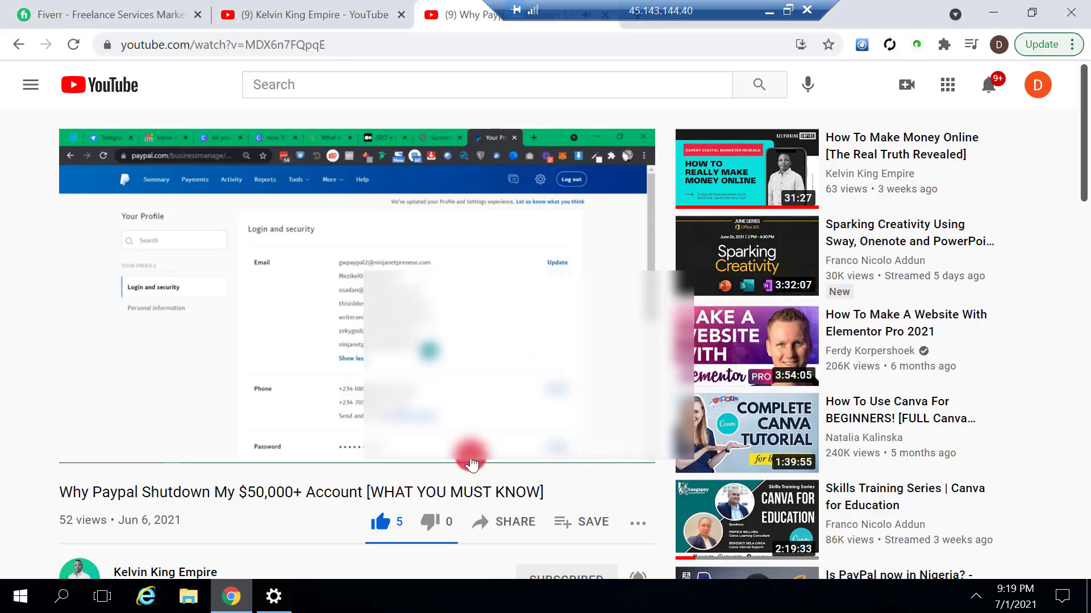
pyautogui.click(280, 592)
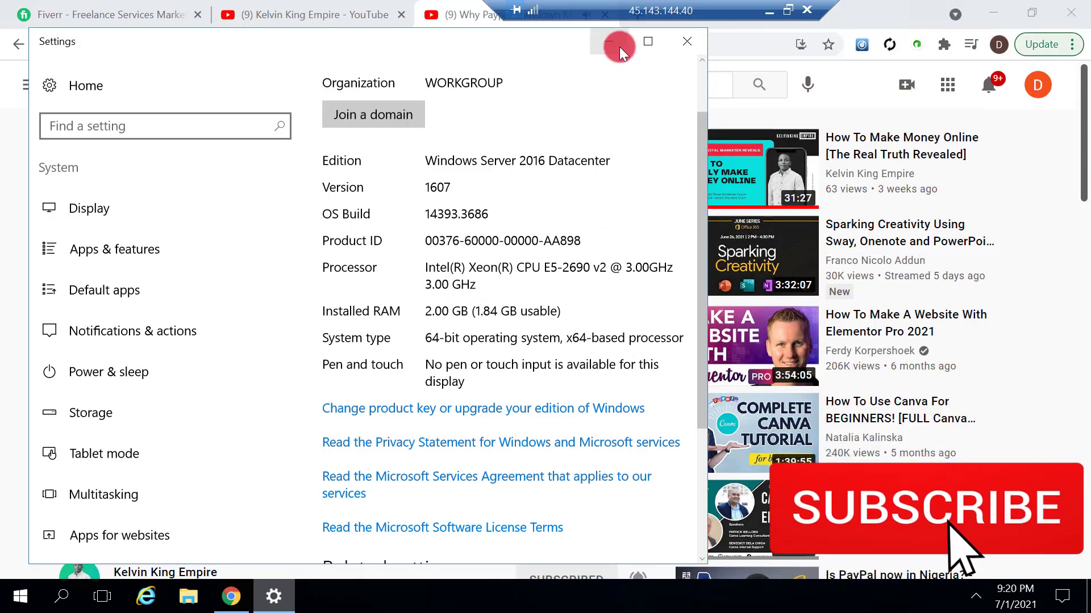
pyautogui.click(620, 47)
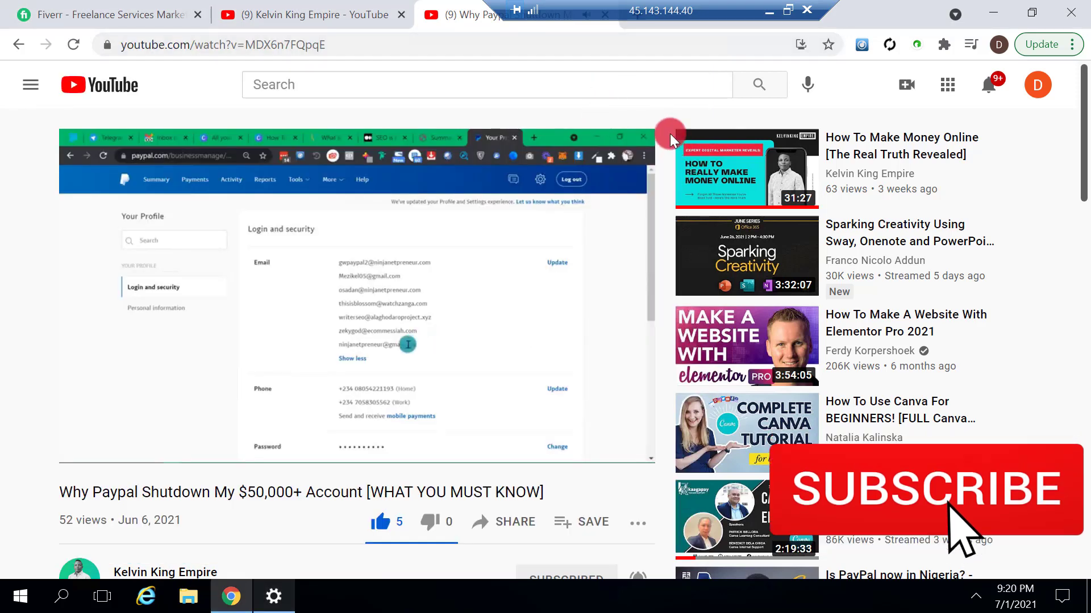